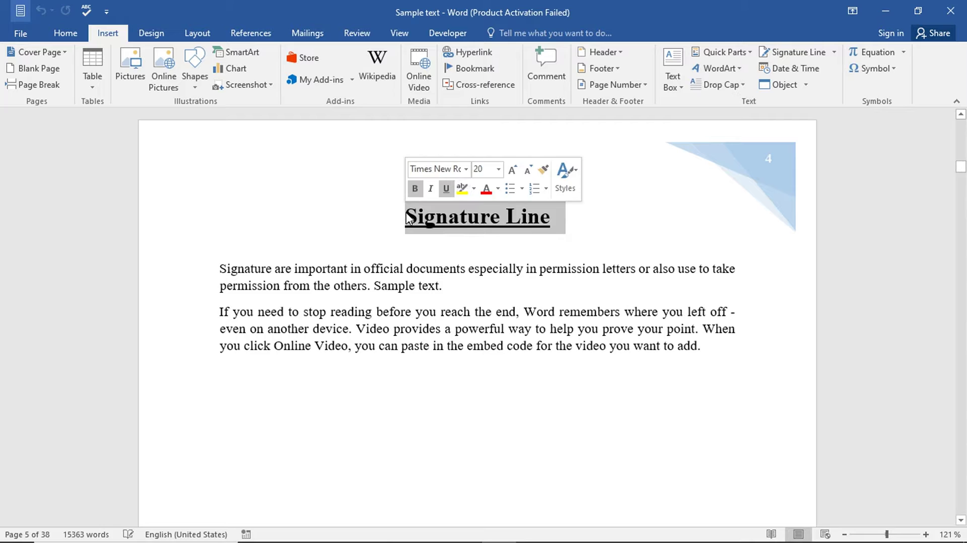
- Place the insertion point on the line below the two body paragraphs
click(664, 230)
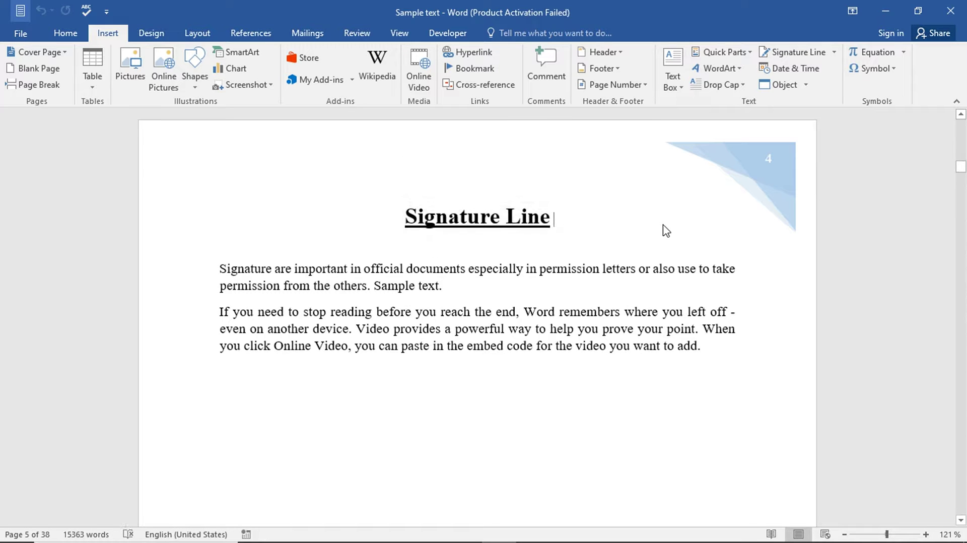
drag(218, 267, 181, 375)
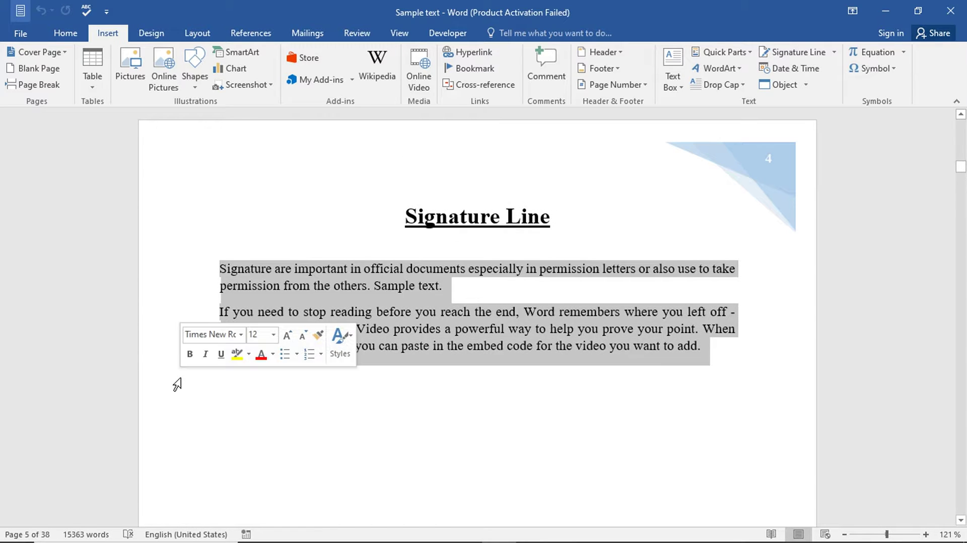
click(623, 426)
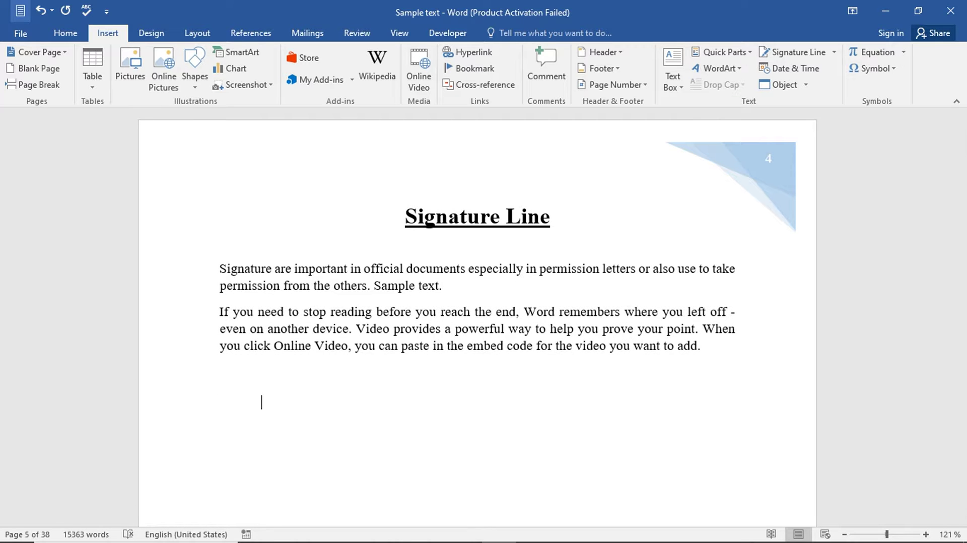
scroll(549, 406, up, 1)
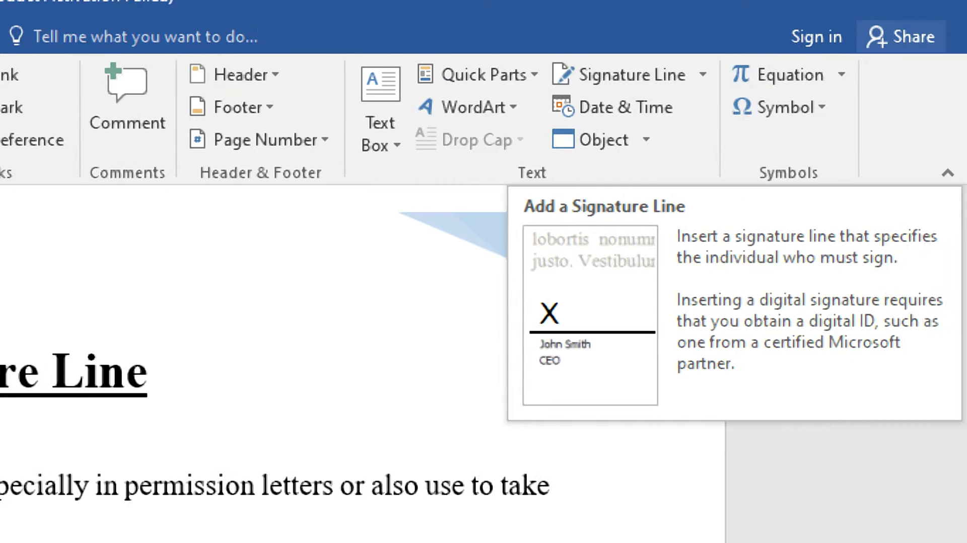
- Open Signature Setup for a Microsoft Office Signature Line from the Insert tab
click(567, 82)
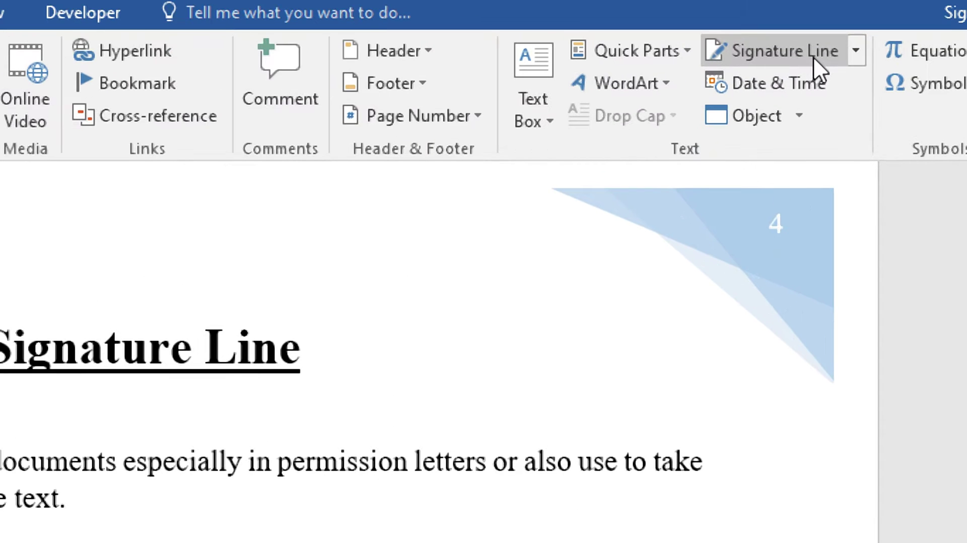
click(837, 52)
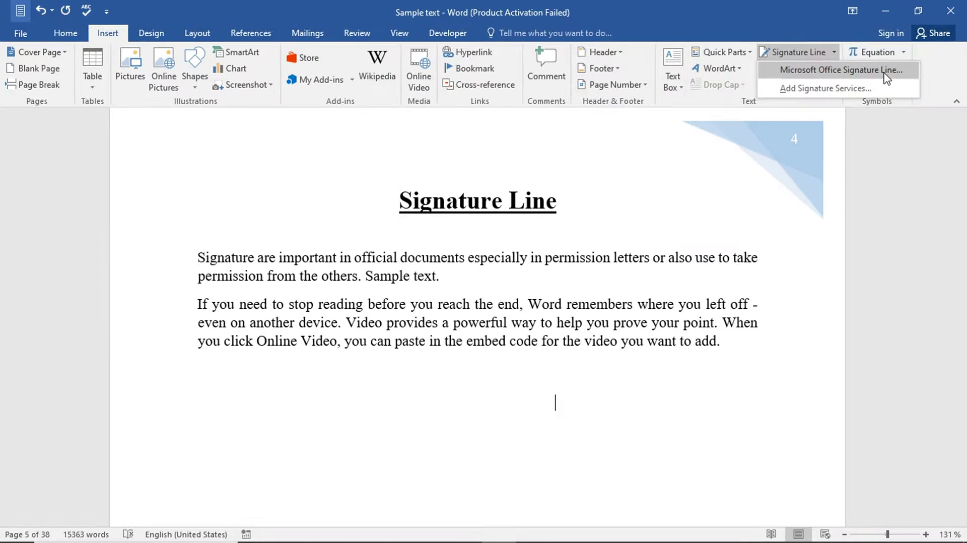
click(884, 72)
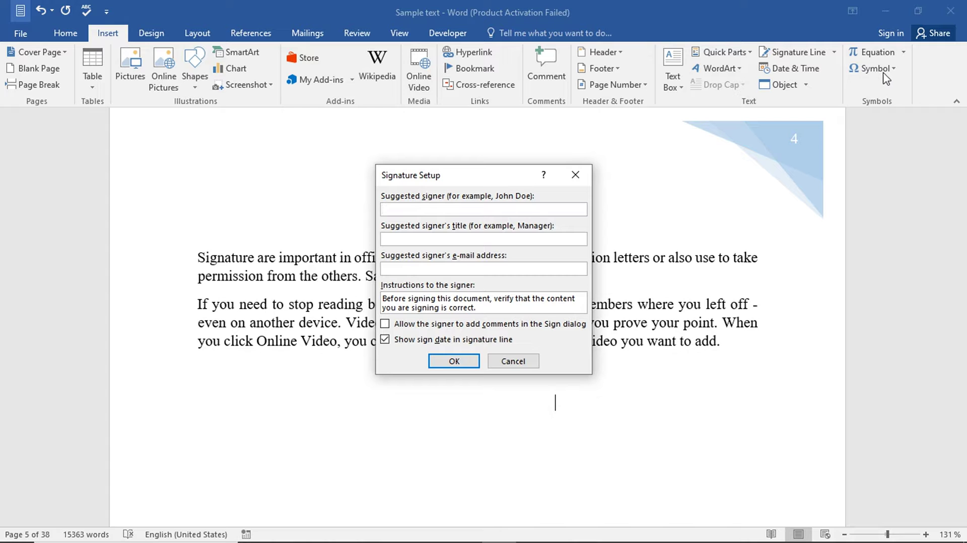
- Enter the signer's full name as suggested signer and 'Principle' as the signer's title
click(535, 209)
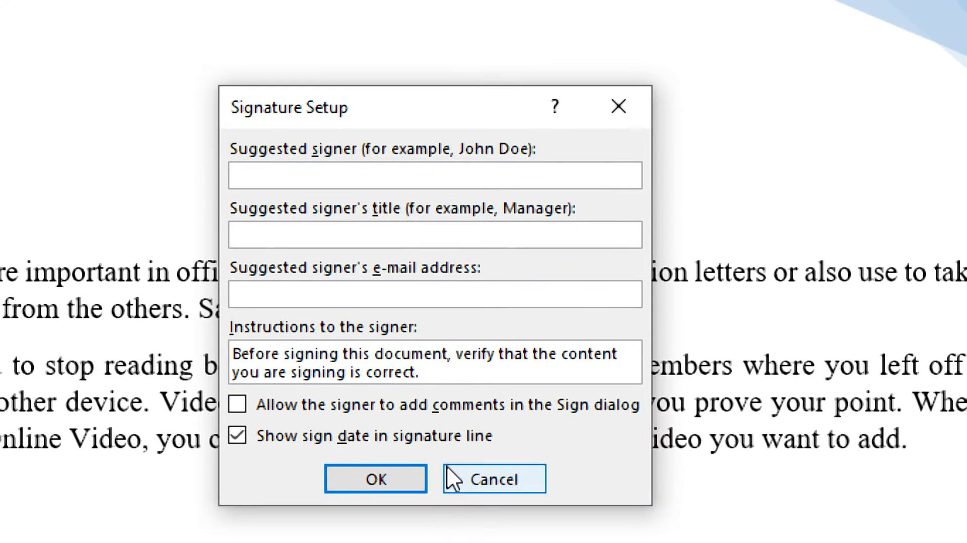
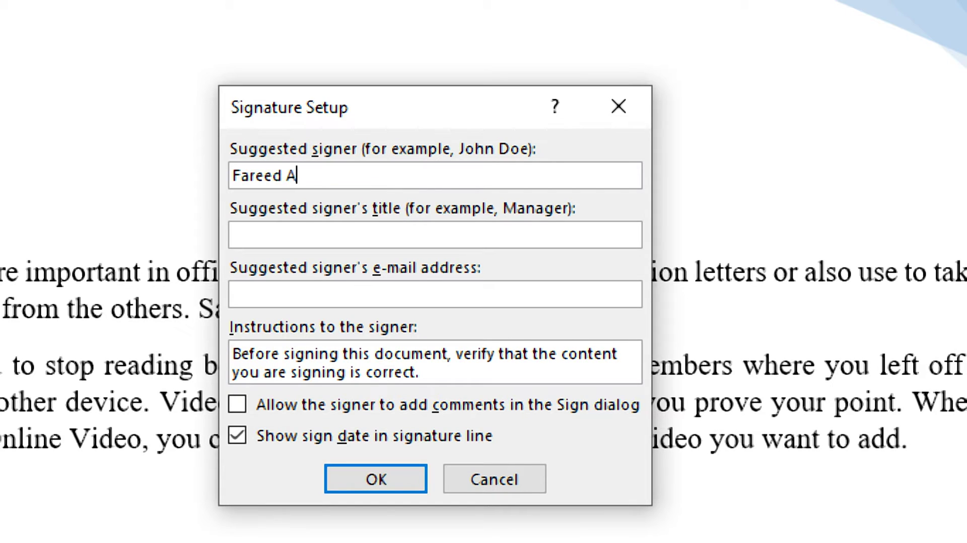
click(312, 232)
text(Principle)
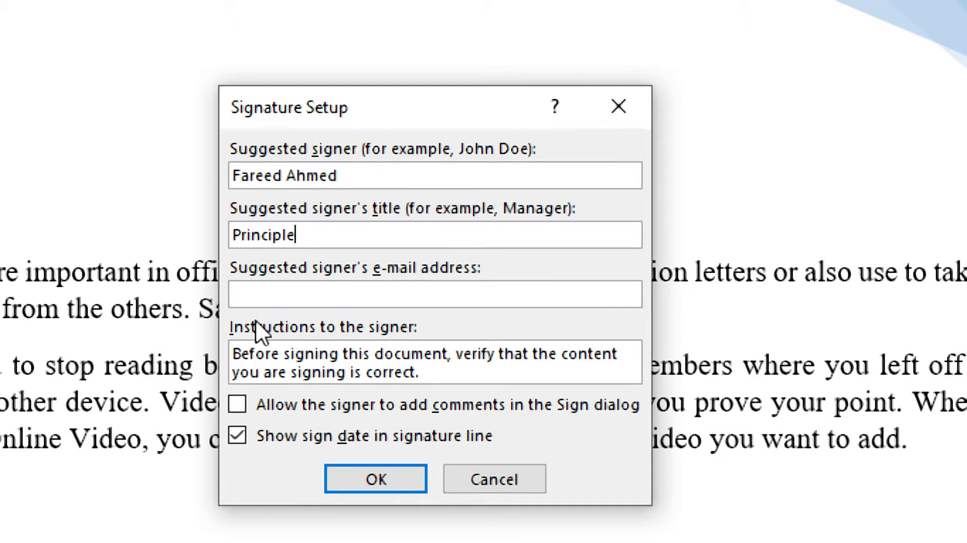
click(481, 302)
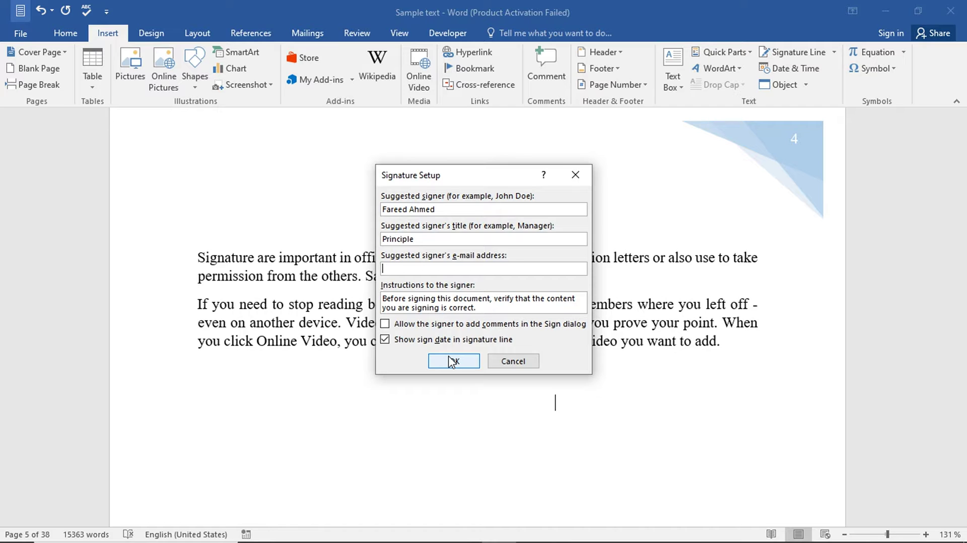
- Insert the Principle signature line, wrap it In Front of Text, and drag it right below the paragraphs
click(452, 362)
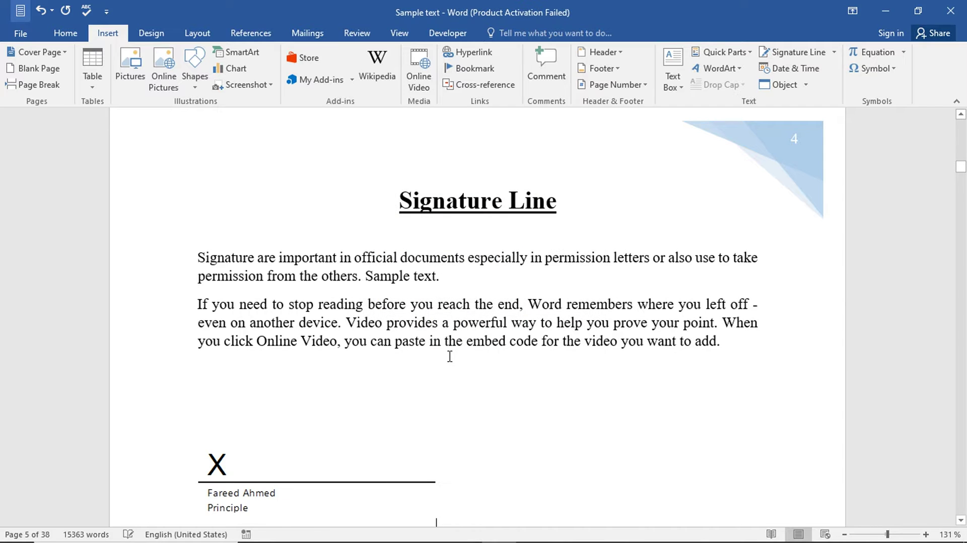
scroll(303, 441, down, 3)
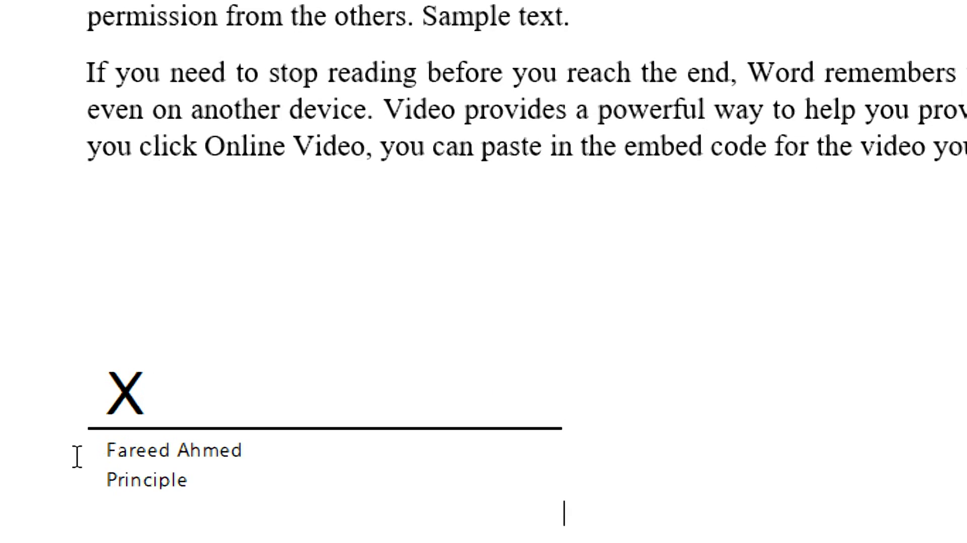
click(78, 427)
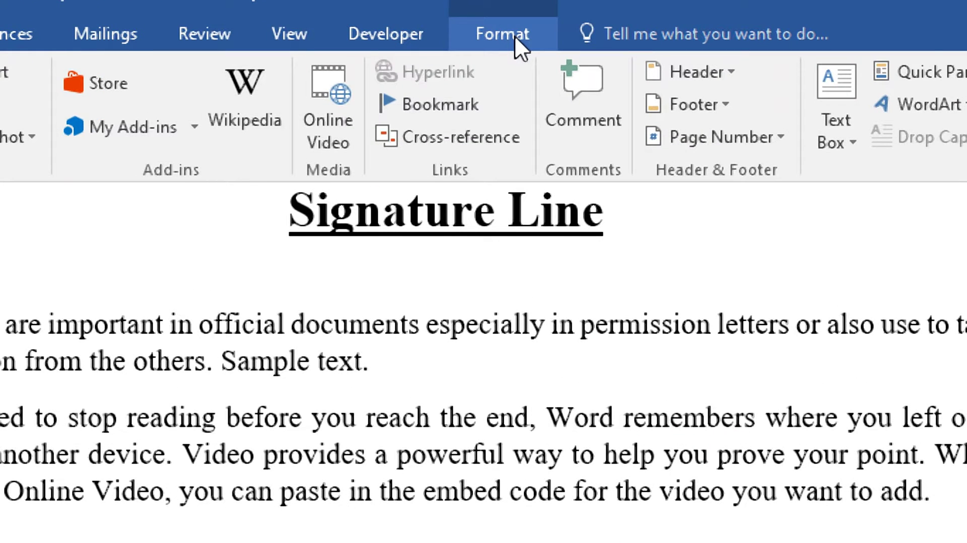
click(513, 37)
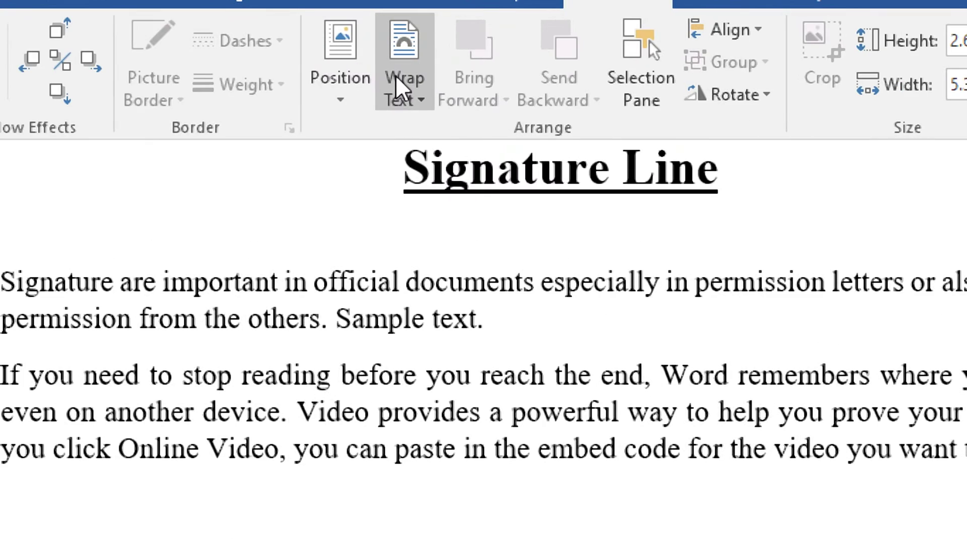
click(425, 104)
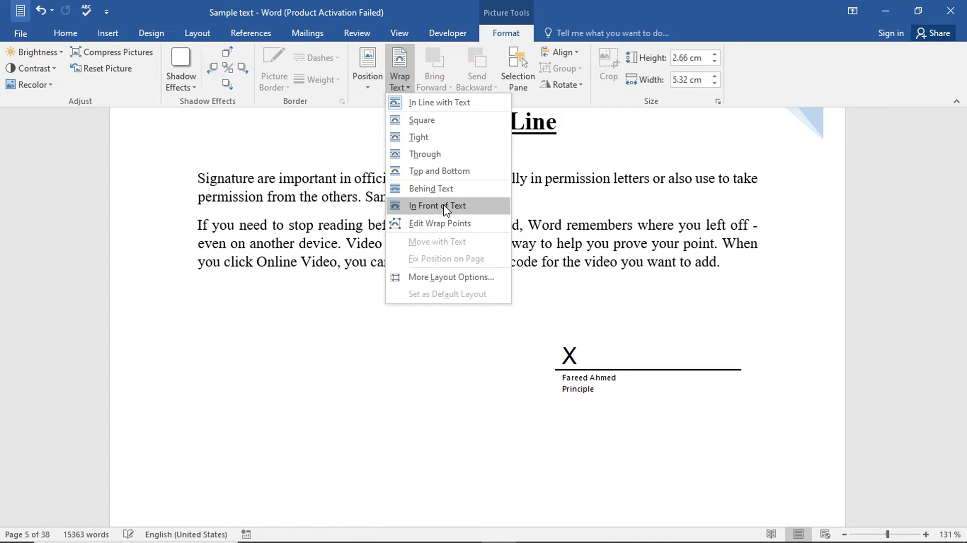
click(445, 206)
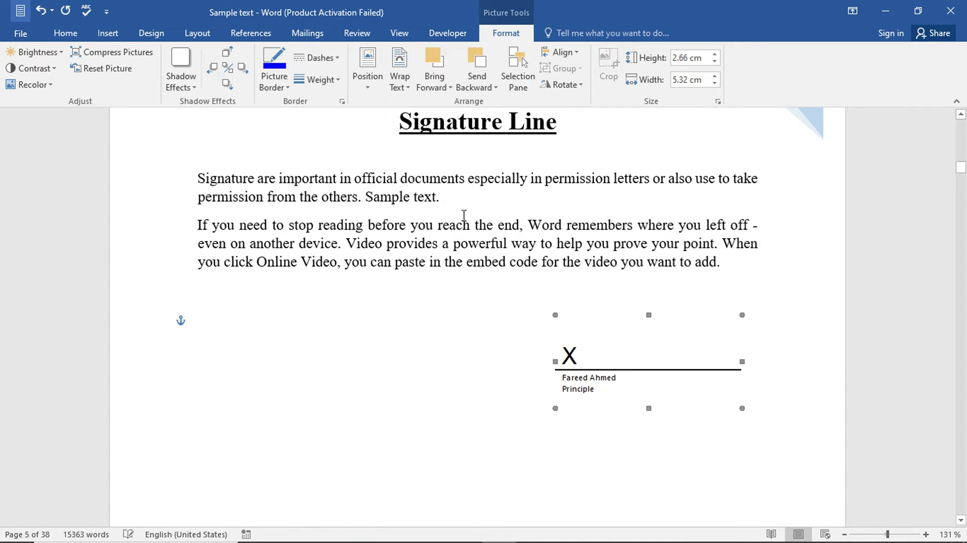
mouse_move(604, 348)
mouse_down()
mouse_move(403, 373)
mouse_move(313, 372)
mouse_move(613, 365)
mouse_move(614, 426)
mouse_move(328, 358)
mouse_move(609, 343)
mouse_move(660, 320)
mouse_move(651, 321)
mouse_up()
click(487, 372)
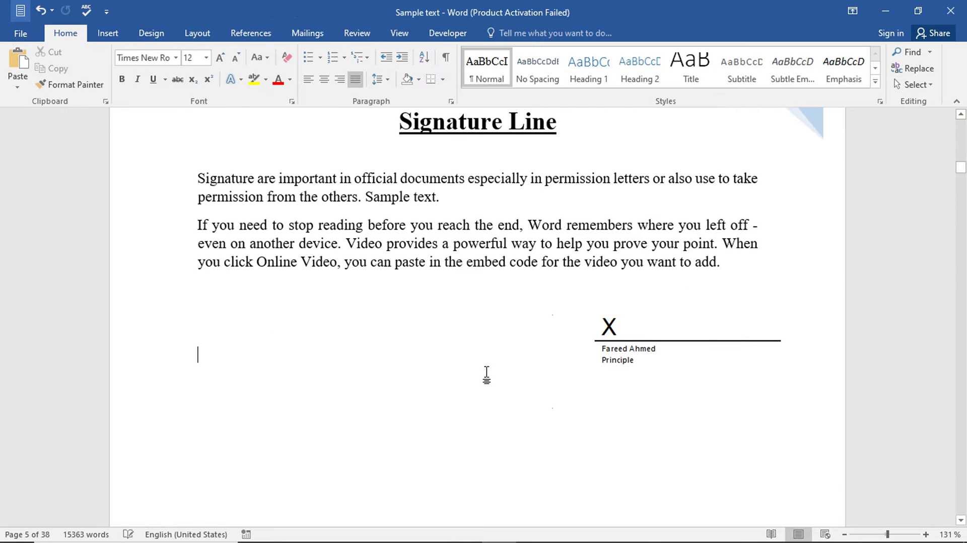
- Start a new left-aligned line below the Date and Time heading
scroll(522, 135, up, 3)
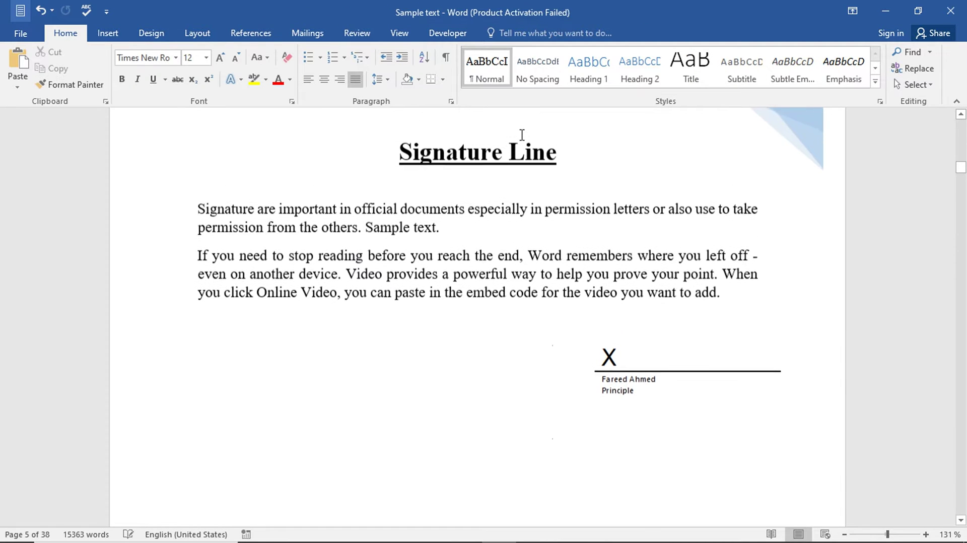
scroll(520, 134, down, 1)
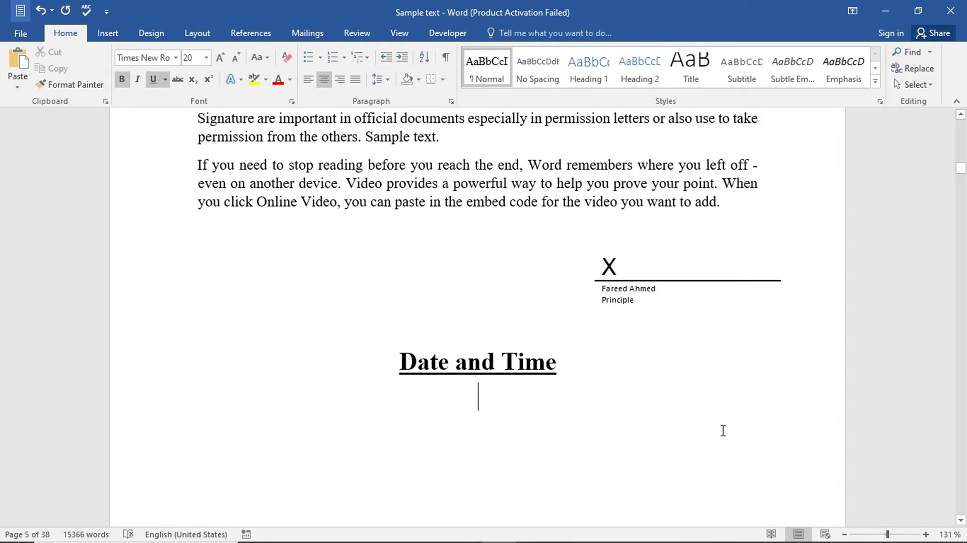
key(Return)
scroll(214, 394, down, 2)
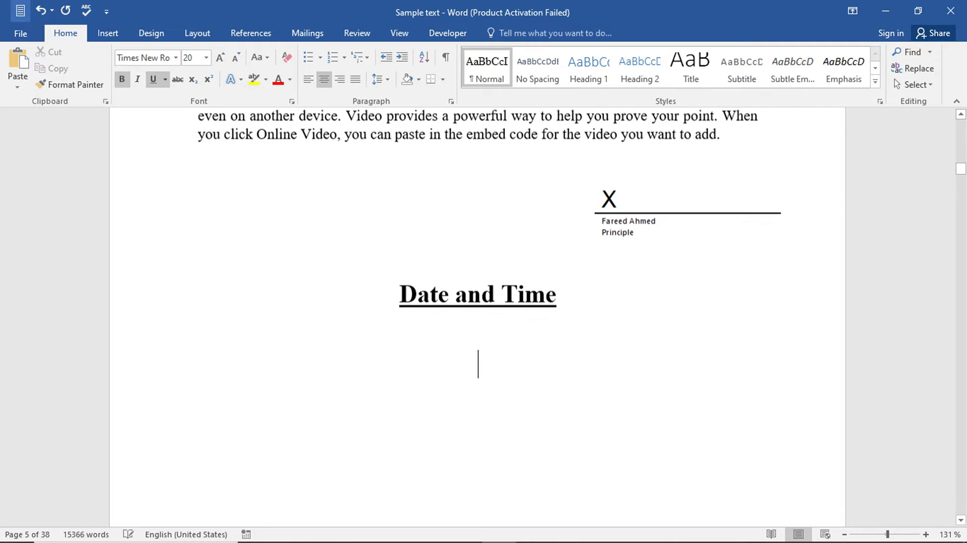
double_click(214, 394)
click(108, 33)
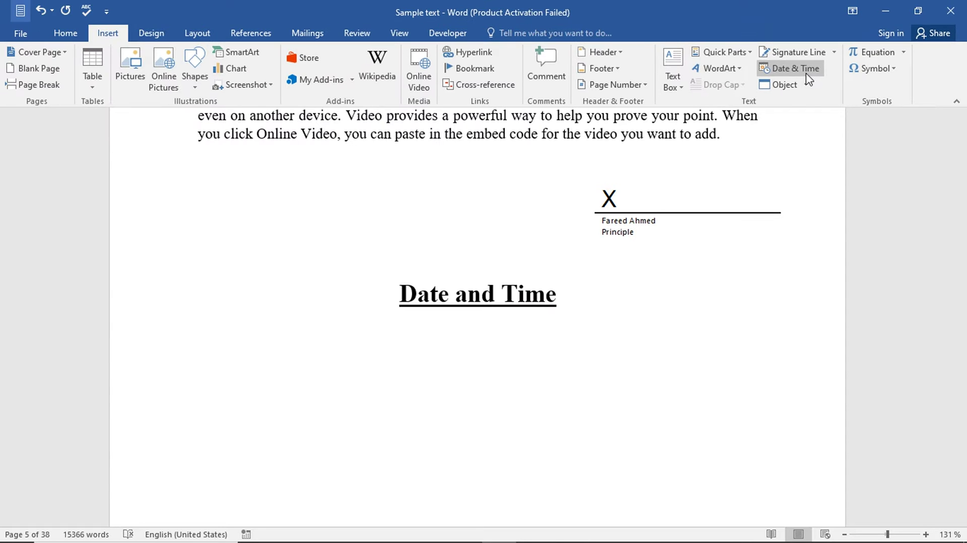
- Insert the date using the December 30, 2023 format from Date & Time
click(805, 72)
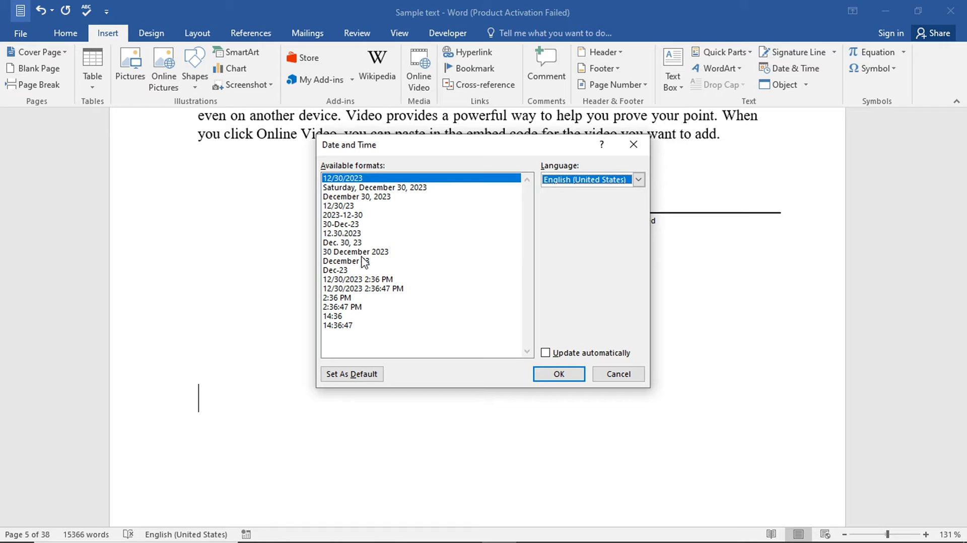
click(358, 252)
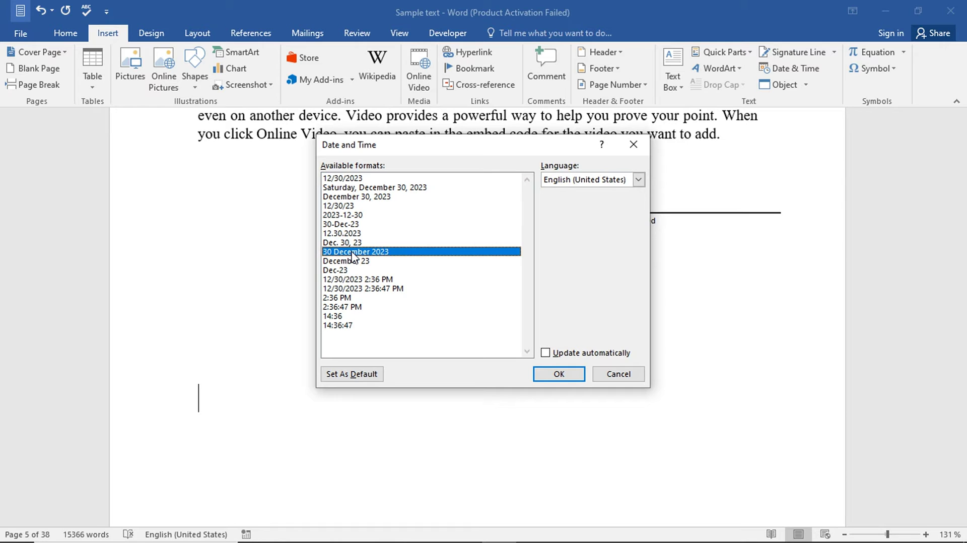
click(355, 279)
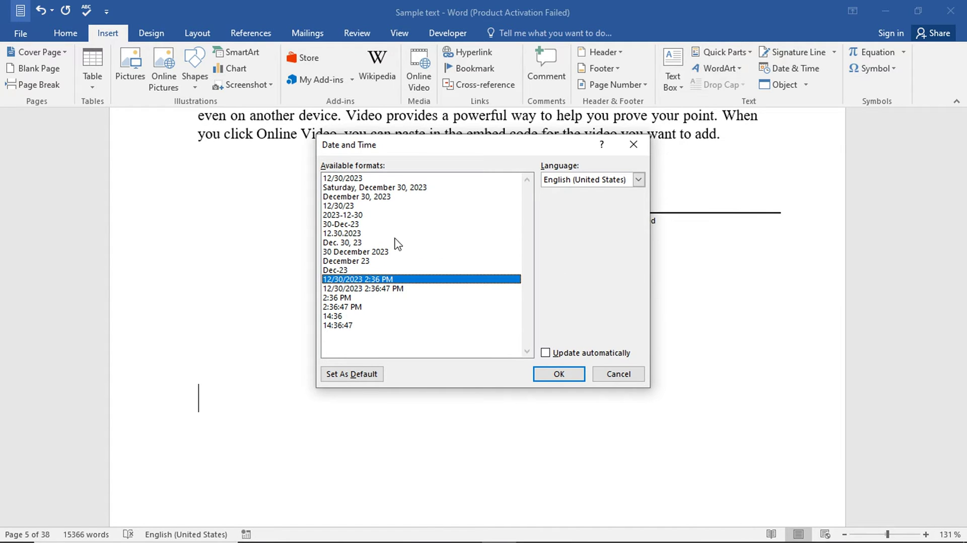
click(362, 196)
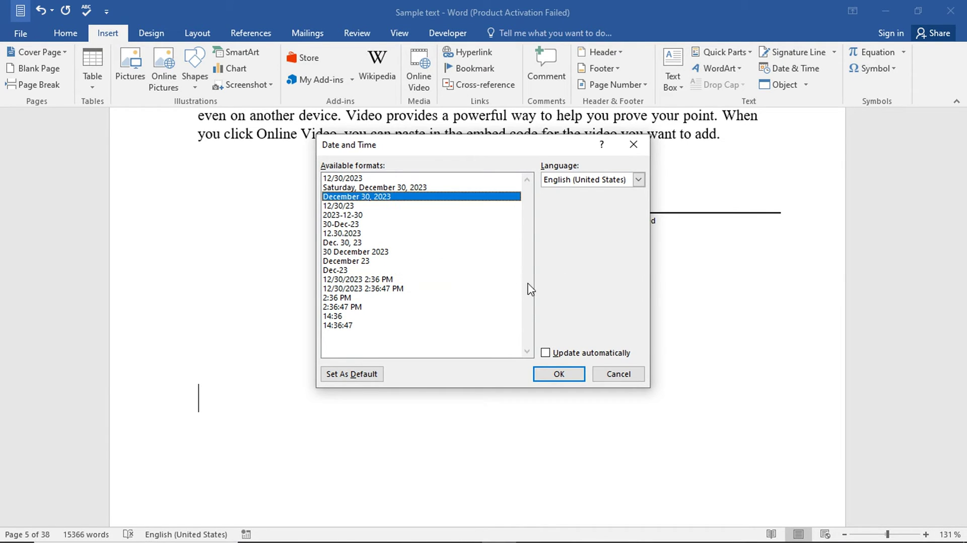
click(566, 376)
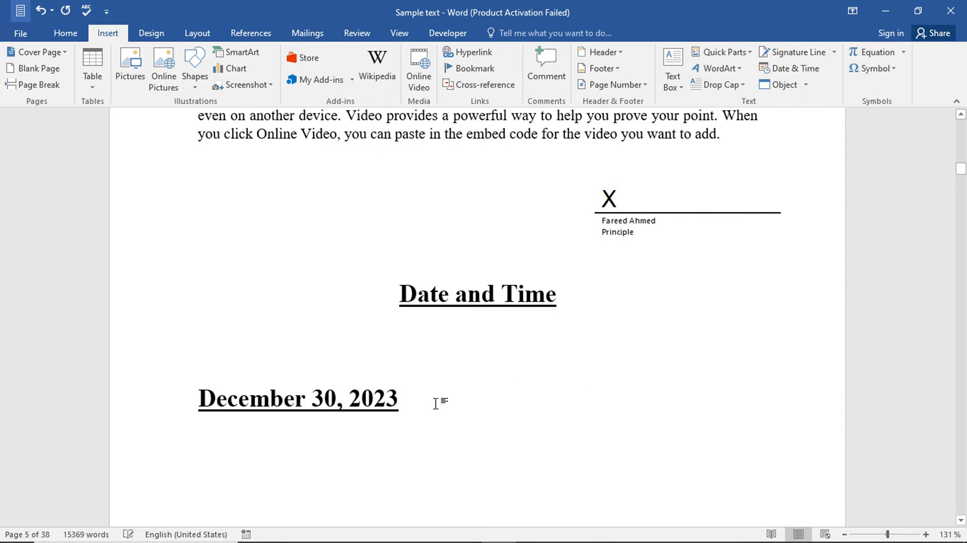
- Remove bold and underline from 'December 30, 2023' and shrink it to 12 pt
drag(419, 402, 198, 400)
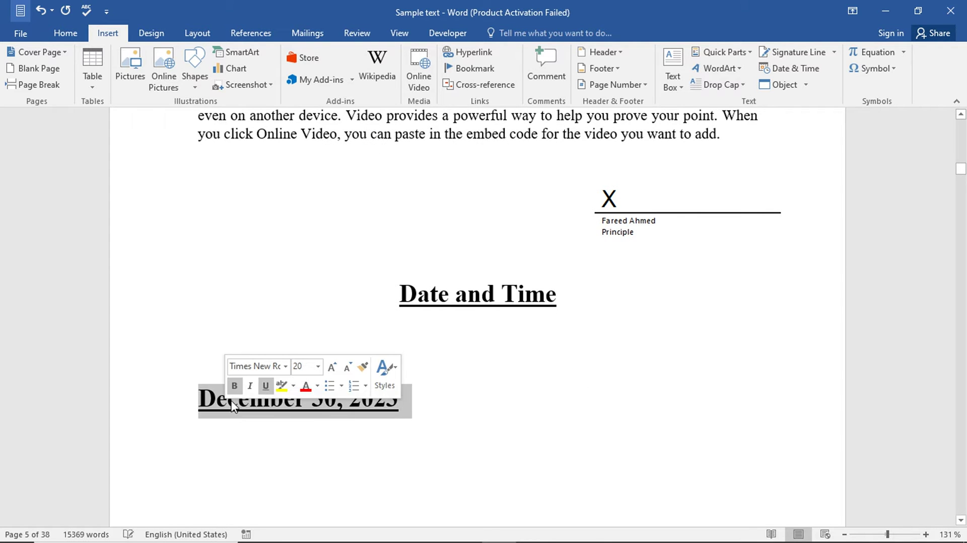
click(264, 386)
click(234, 385)
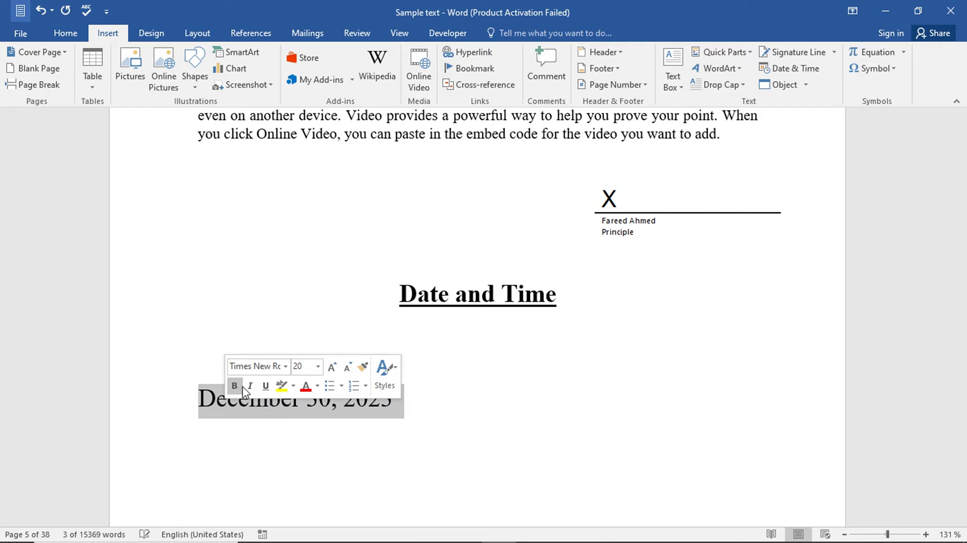
click(346, 376)
click(346, 377)
click(347, 377)
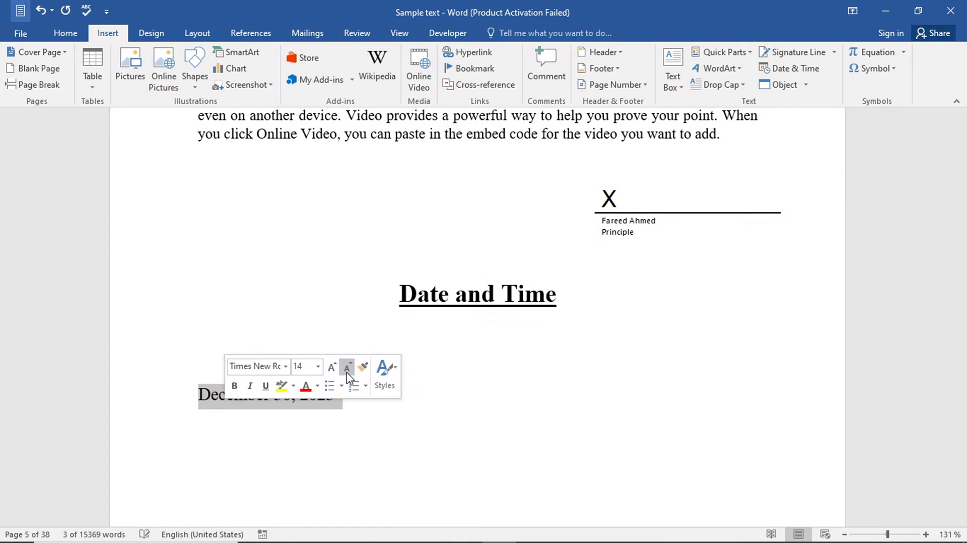
click(347, 378)
click(441, 450)
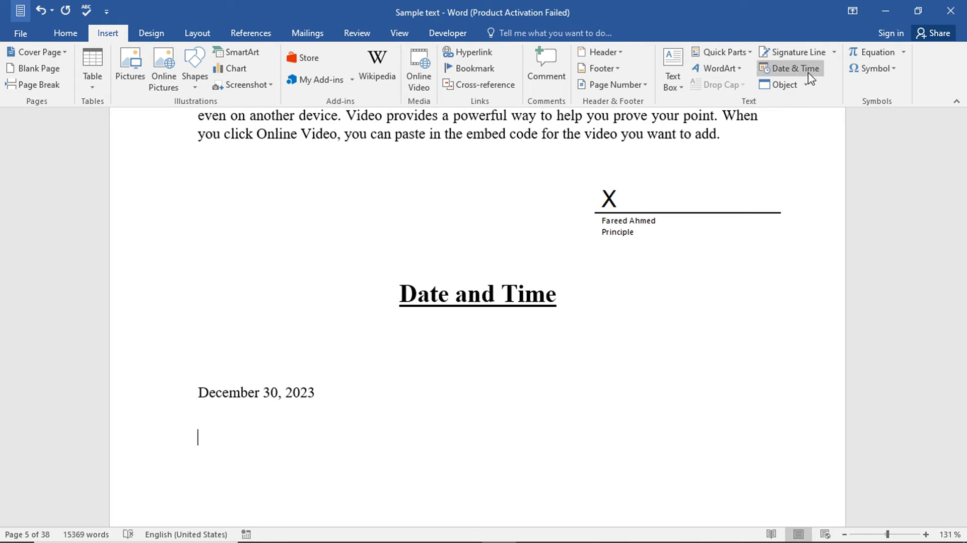
- Insert the time 2:37 PM in hour-and-minute format below the date
click(808, 72)
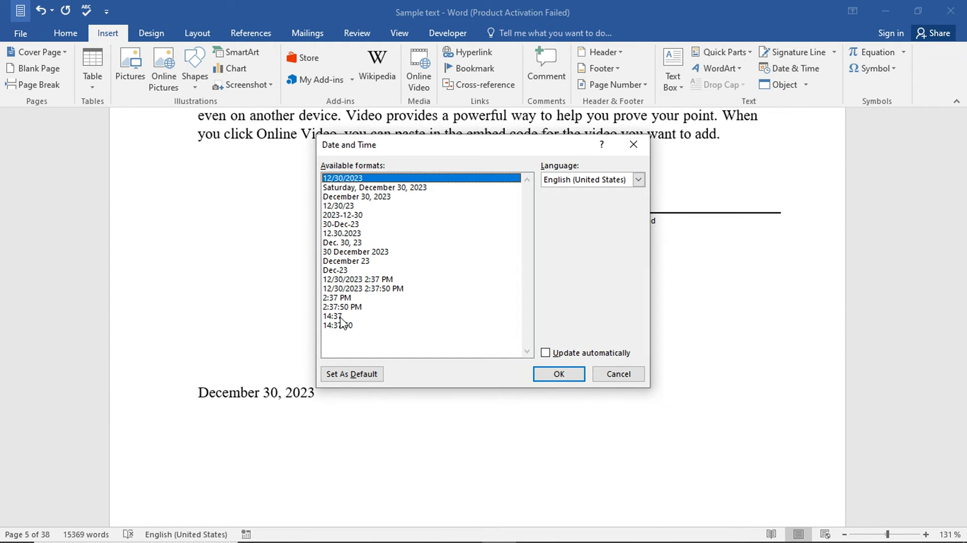
click(341, 299)
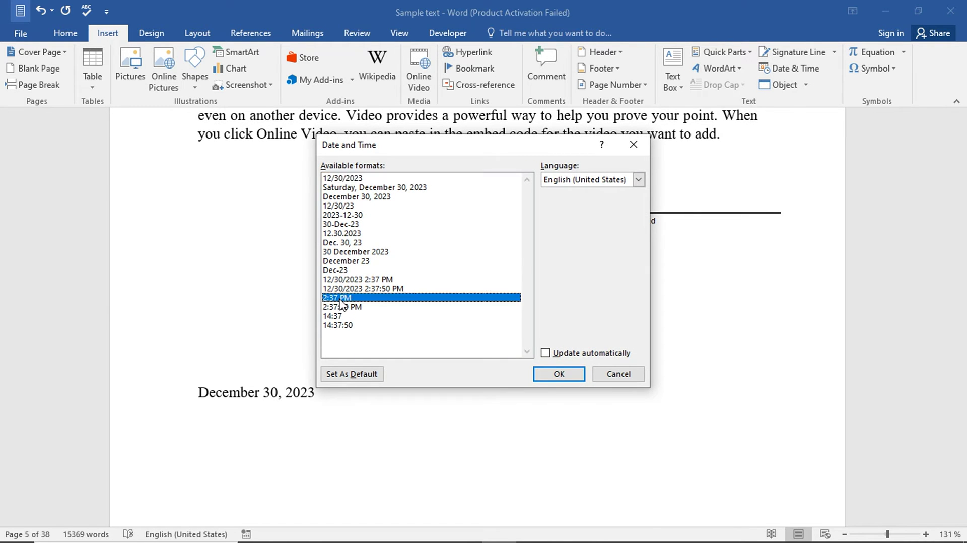
click(556, 376)
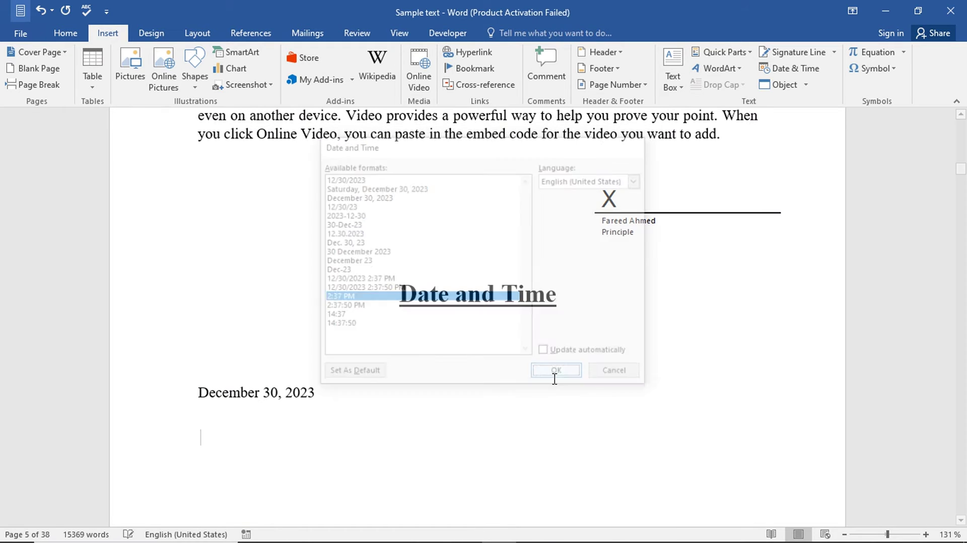
drag(265, 445, 201, 394)
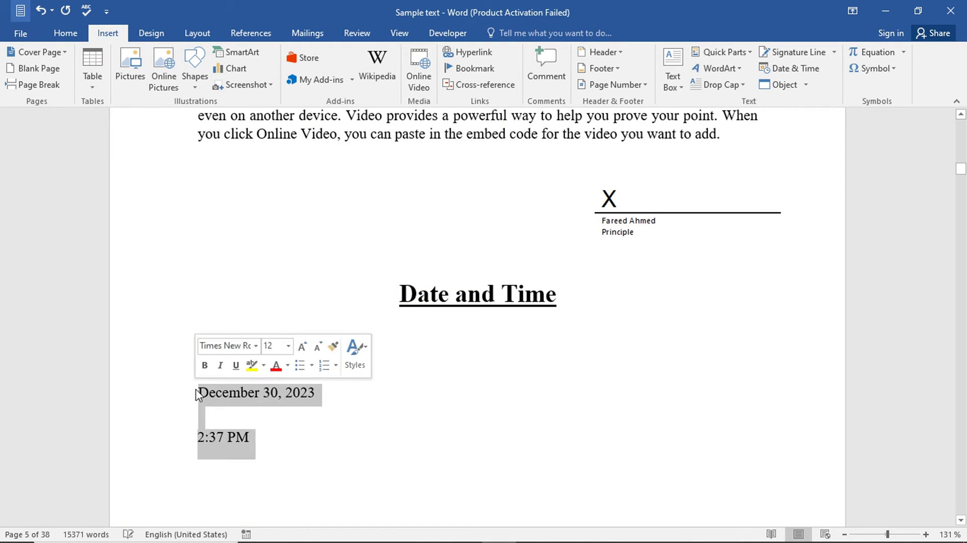
click(421, 480)
scroll(418, 481, down, 2)
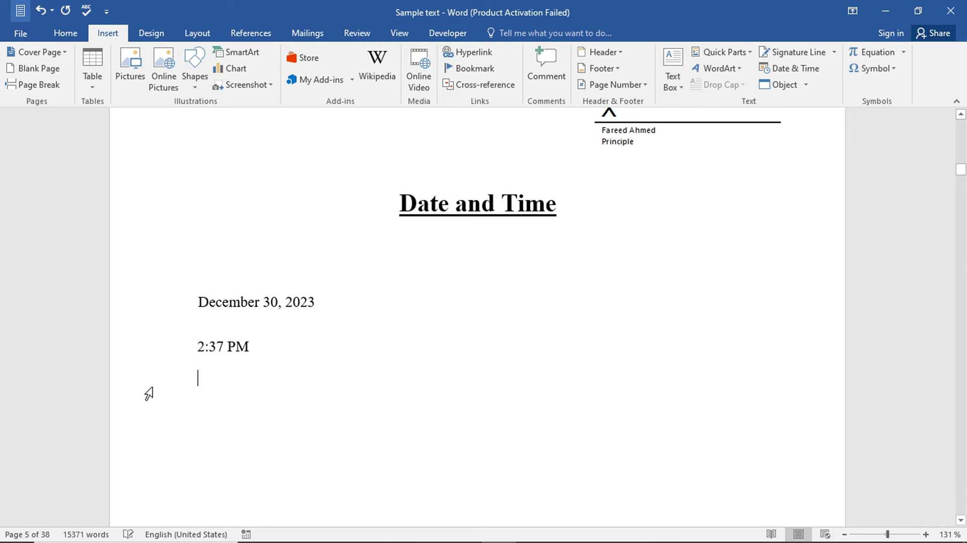
drag(337, 305, 201, 301)
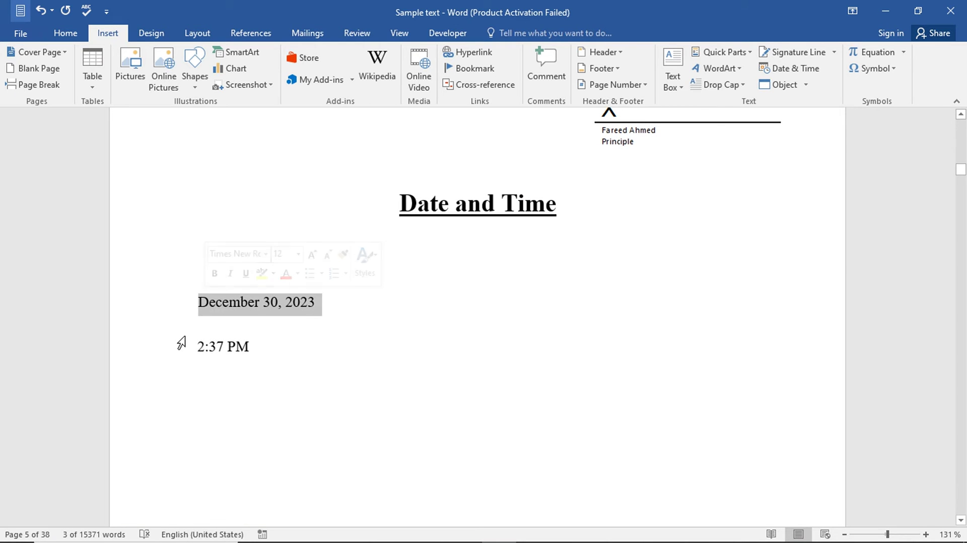
drag(182, 347, 259, 358)
scroll(617, 286, up, 1)
scroll(595, 297, up, 2)
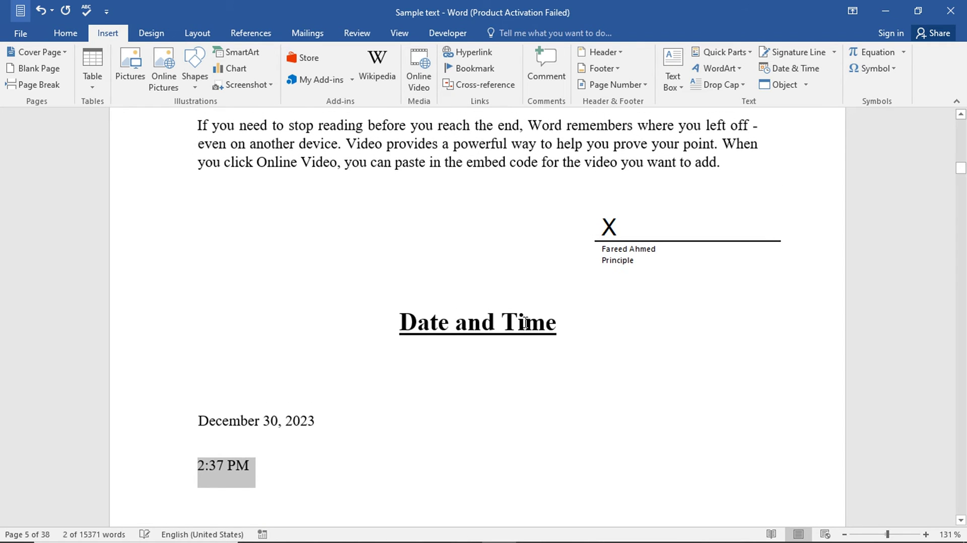
scroll(525, 323, up, 3)
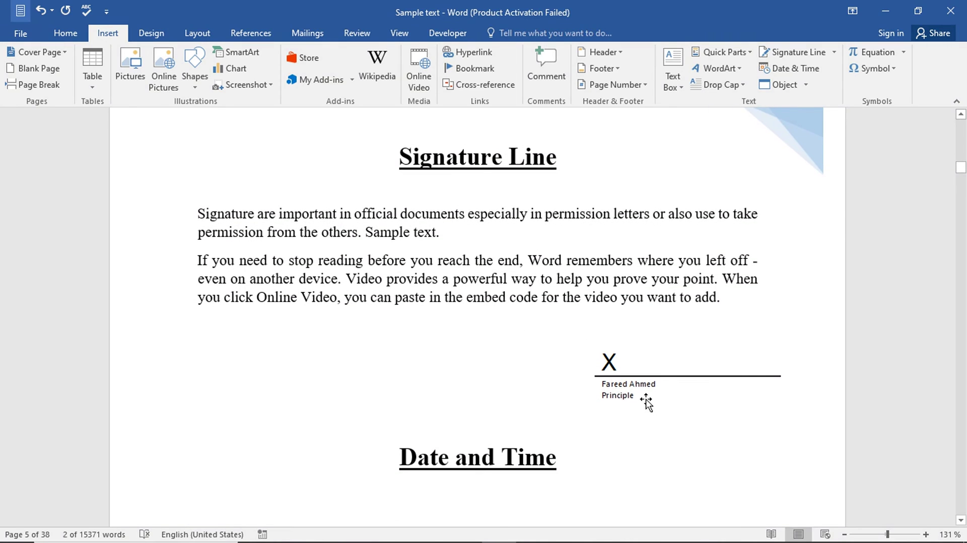
click(622, 394)
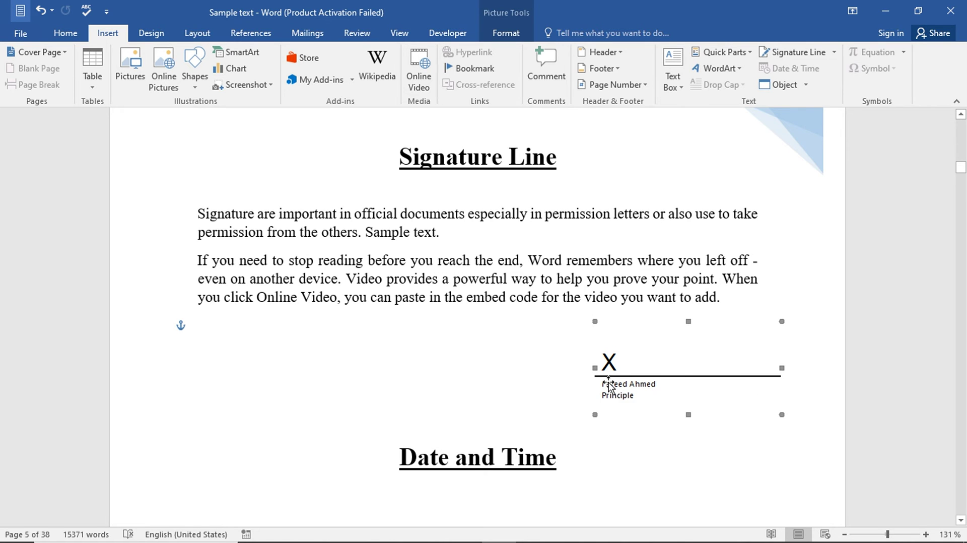
scroll(610, 385, down, 3)
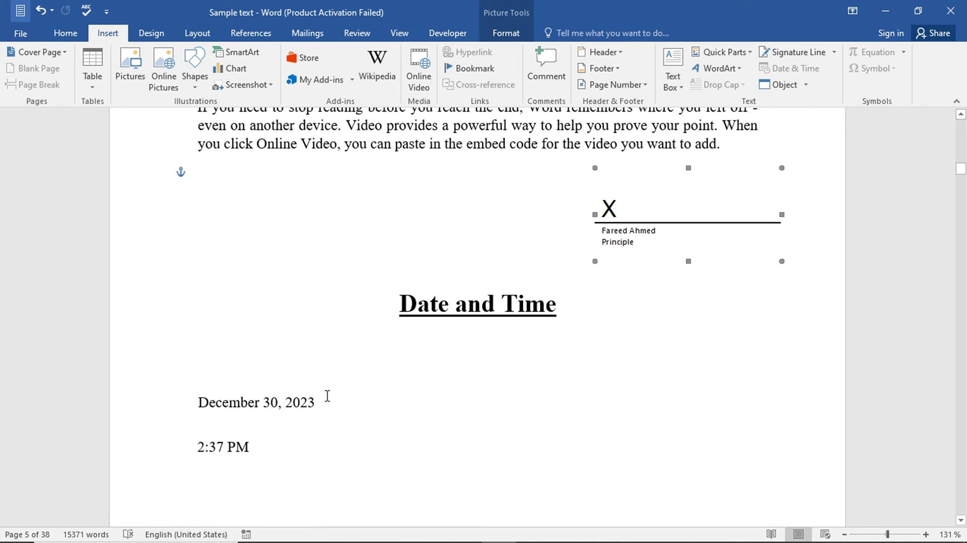
drag(328, 396, 199, 401)
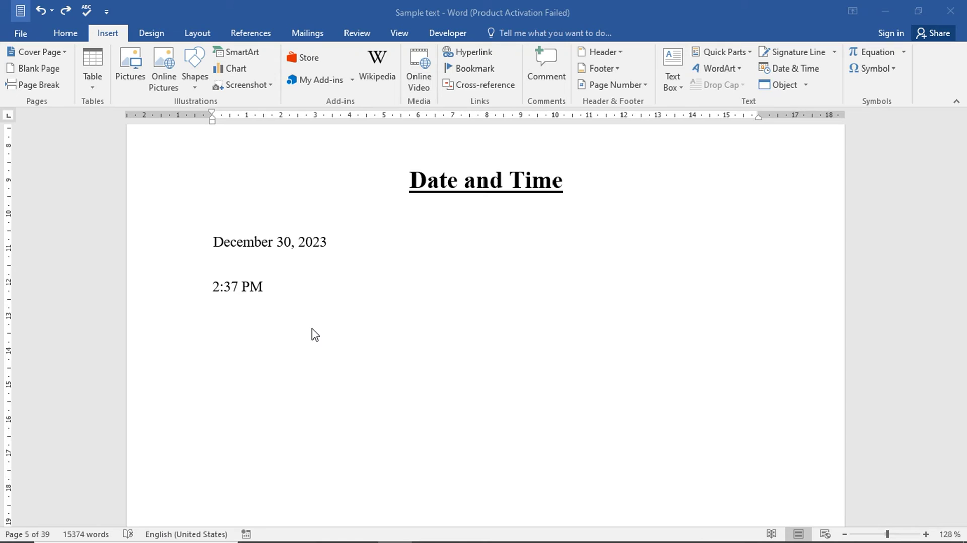
click(315, 334)
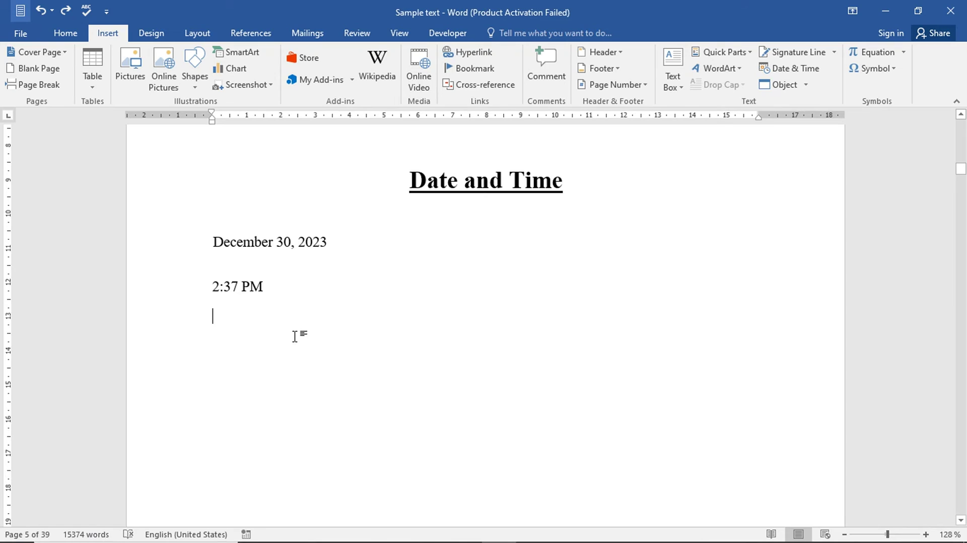
- Insert the current time, 2:20 PM, on a new line with Alt+Shift+T
key(Return)
key(alt)
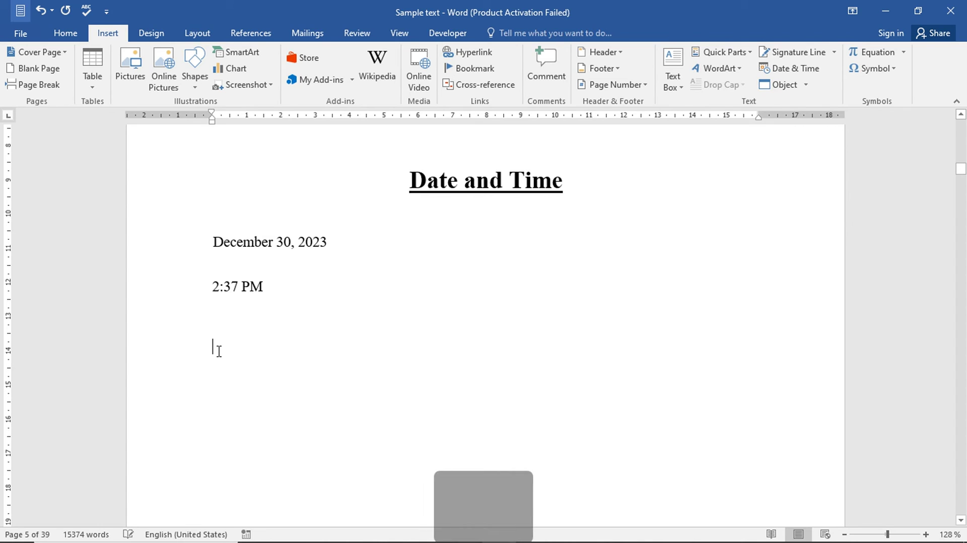
key(alt)
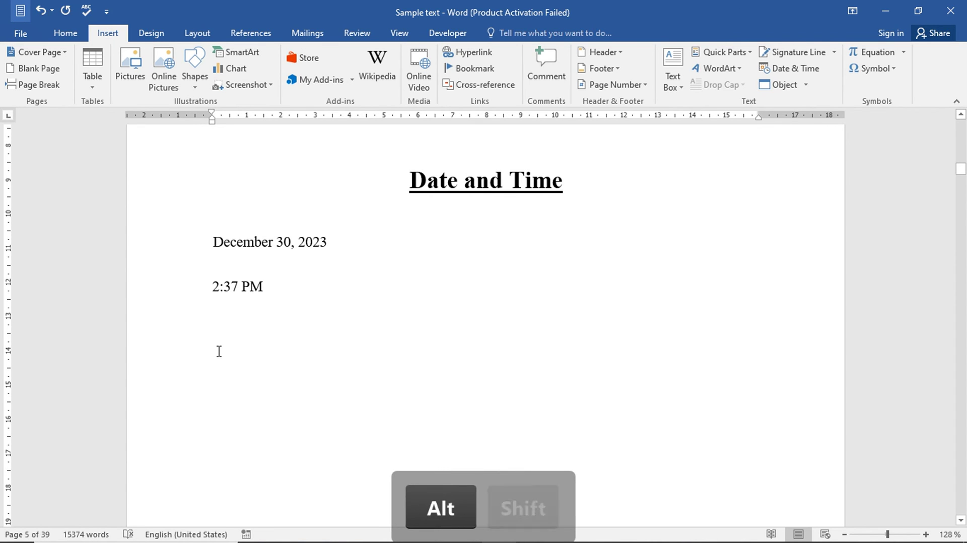
key(alt+shift+t)
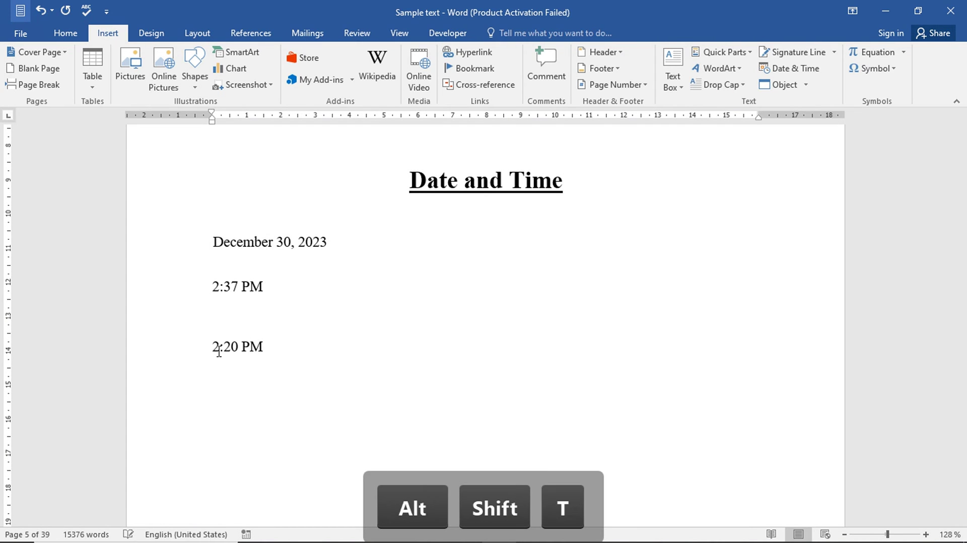
drag(265, 348, 190, 349)
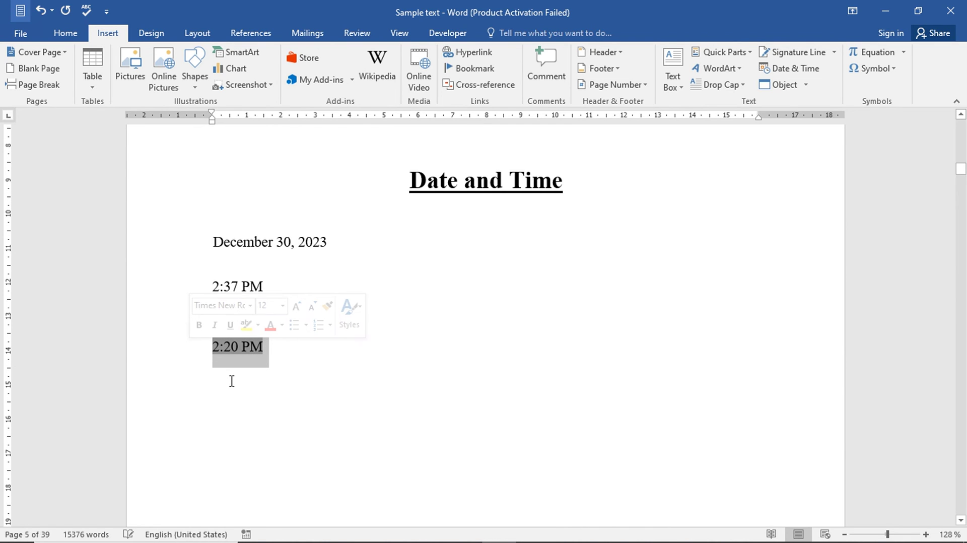
- Magnify the screen to check 2:20 PM against the taskbar clock, then return below it
mouse_move(796, 509)
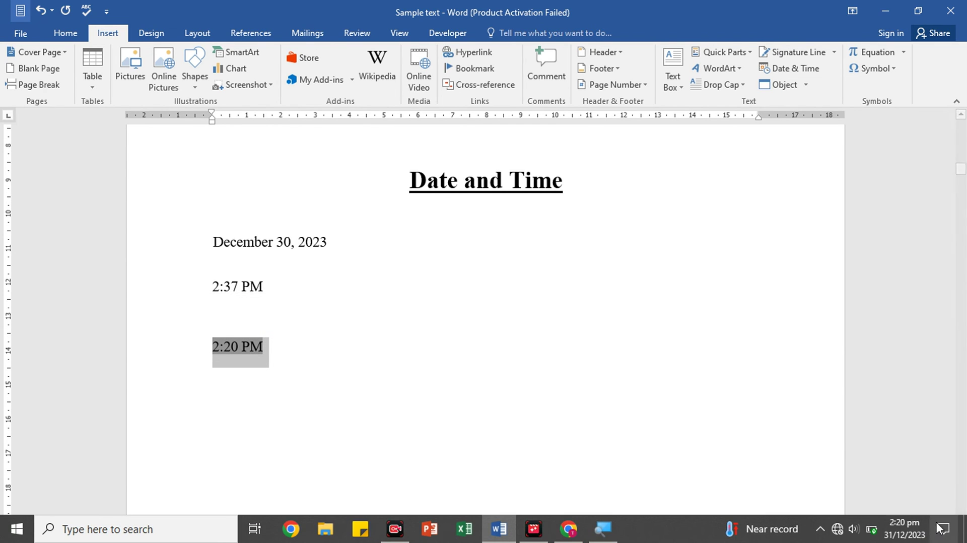
mouse_move(913, 530)
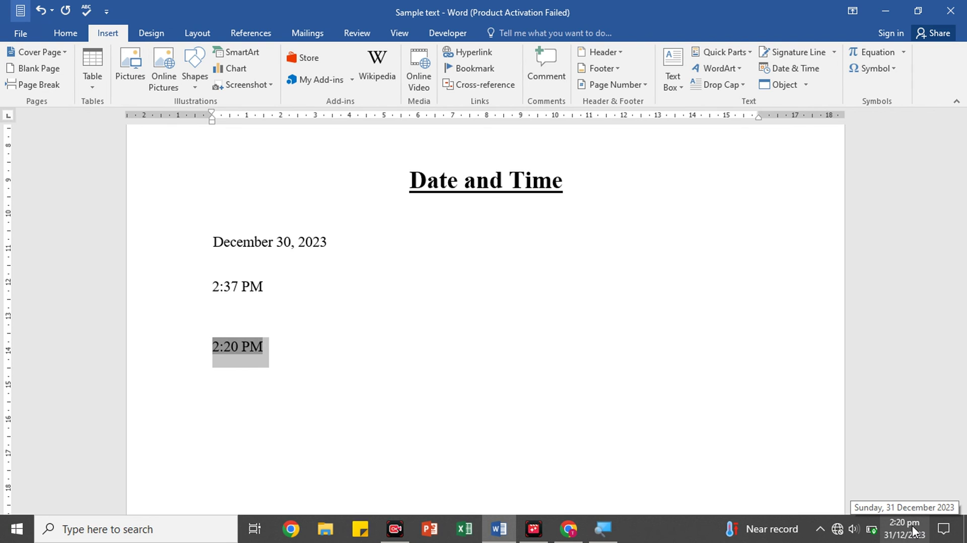
key(super+plus)
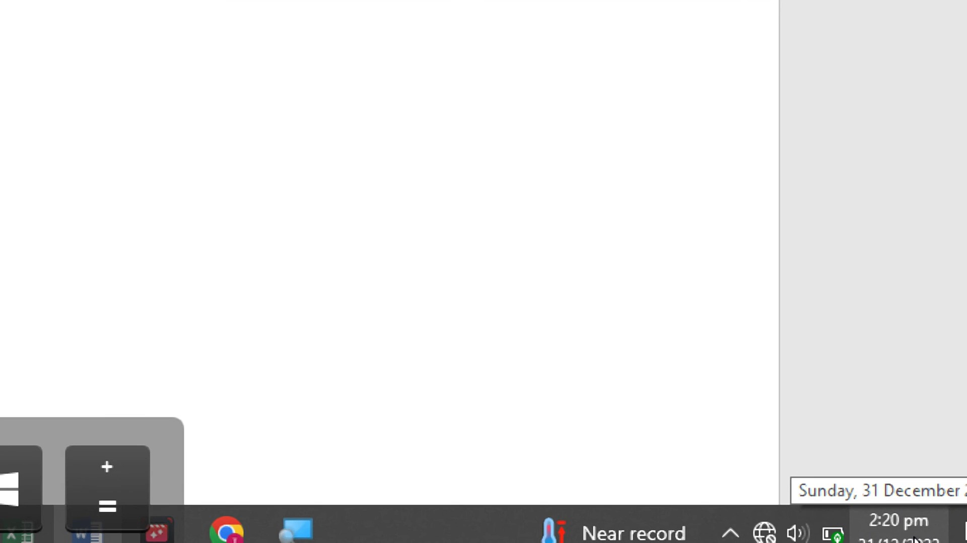
key(super+minus)
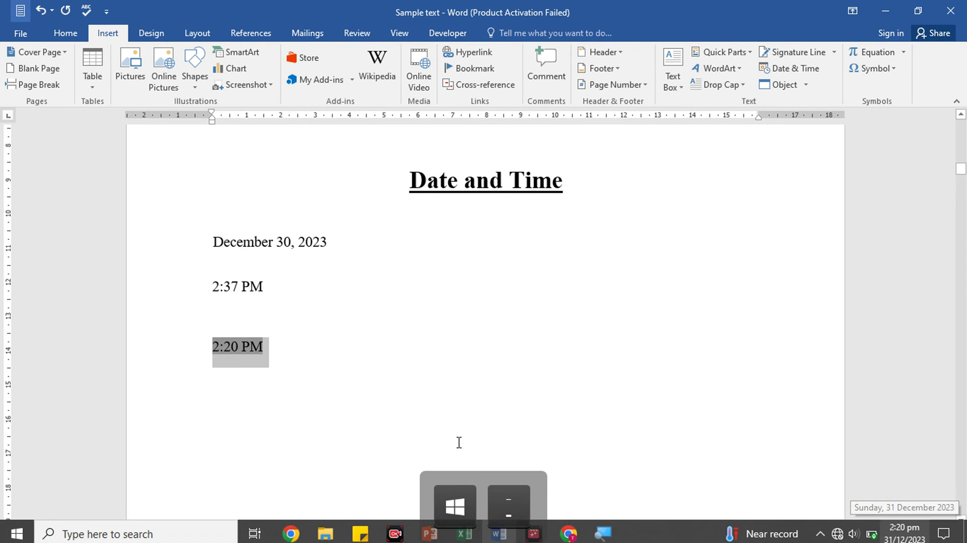
click(333, 412)
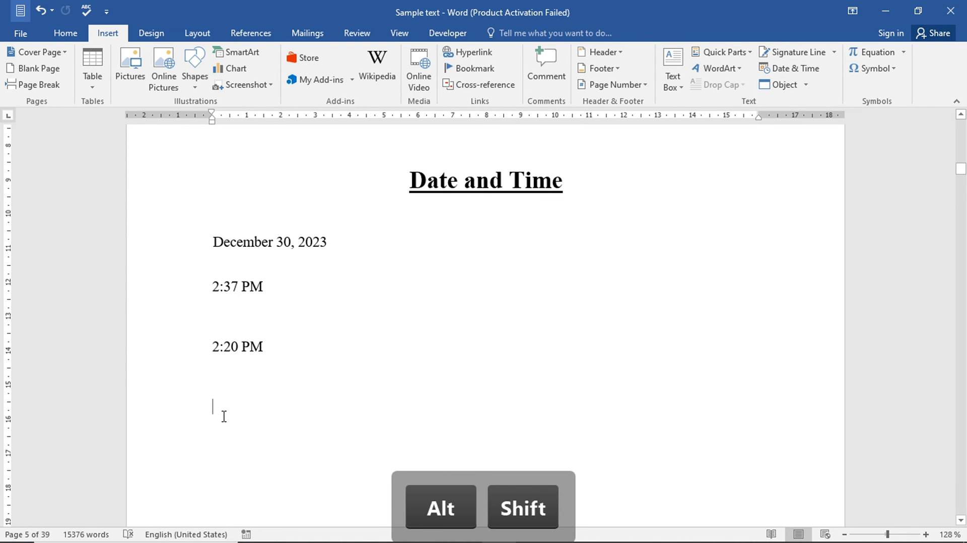
- Insert the 12/31/2023 date field below 2:20 PM with Alt+Shift+D
key(alt+shift+d)
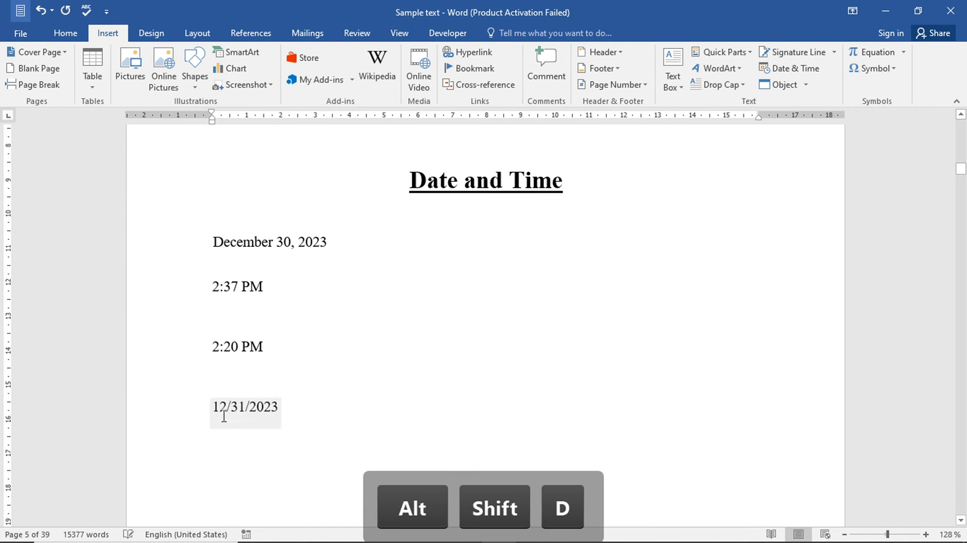
drag(279, 407, 213, 407)
click(442, 444)
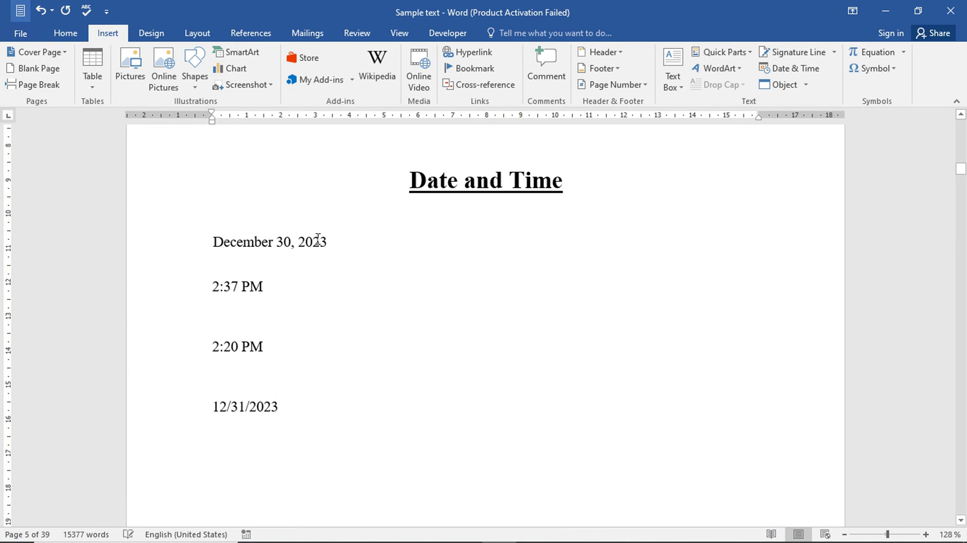